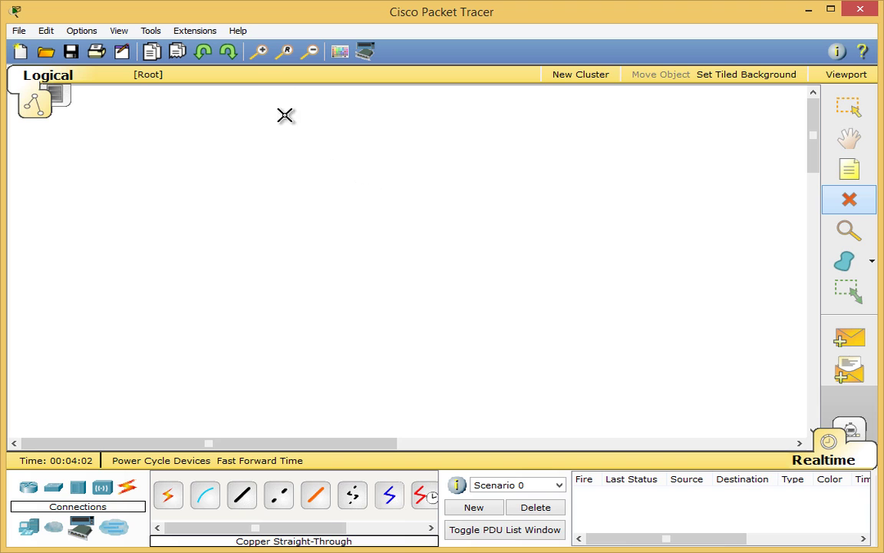
Step: View the program's version information from the Help menu, then dismiss it
click(241, 33)
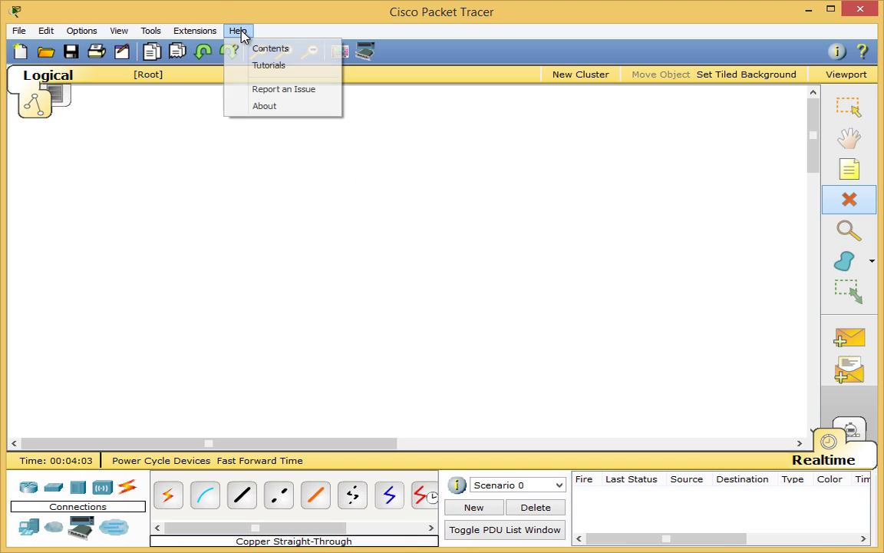
click(262, 112)
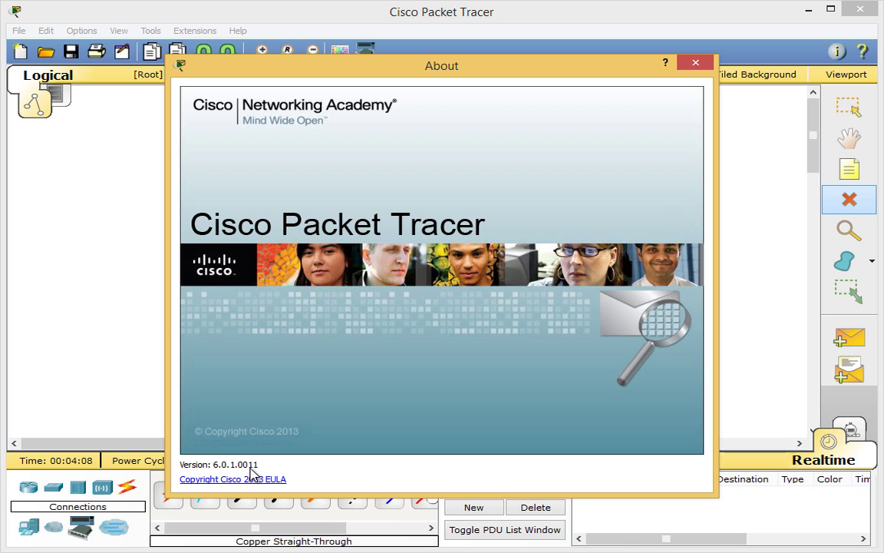
click(696, 63)
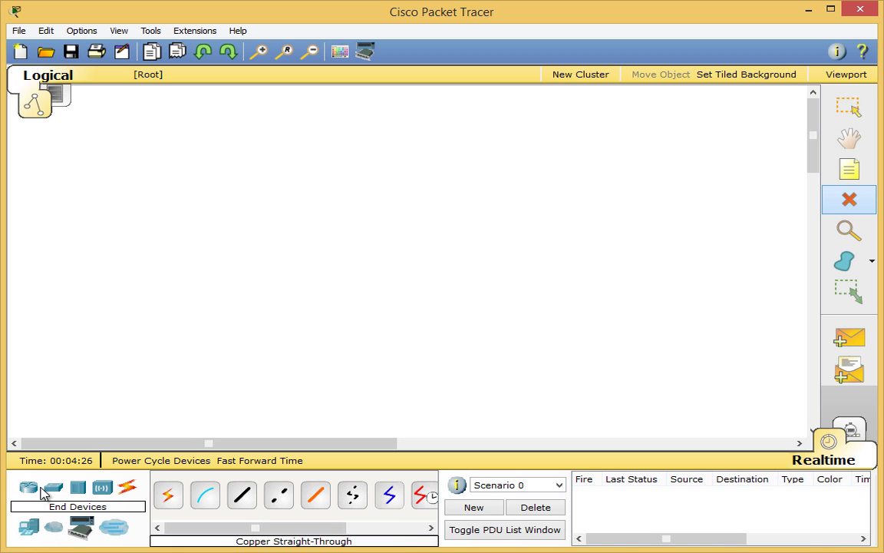
Step: Place two Generic PCs side by side and a 2960 switch above them
click(31, 529)
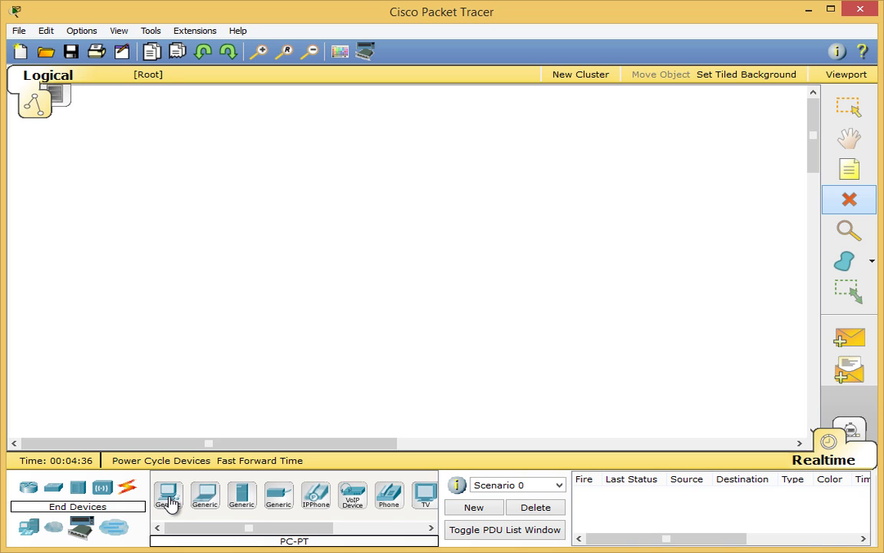
drag(170, 500, 198, 309)
drag(166, 499, 370, 306)
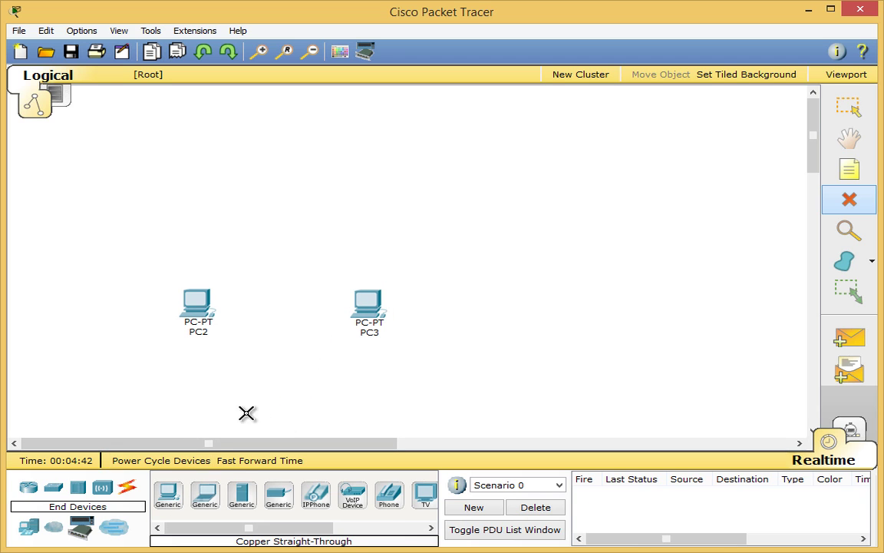
click(53, 488)
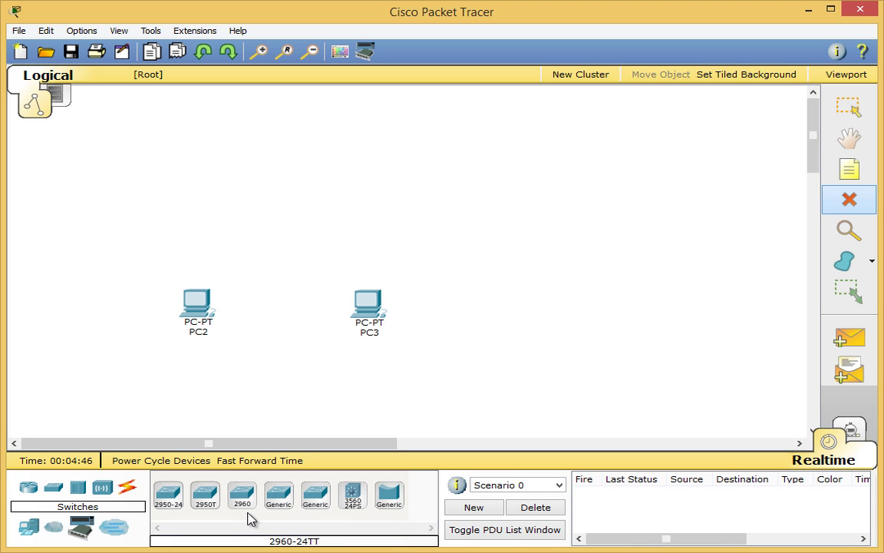
drag(246, 508, 285, 235)
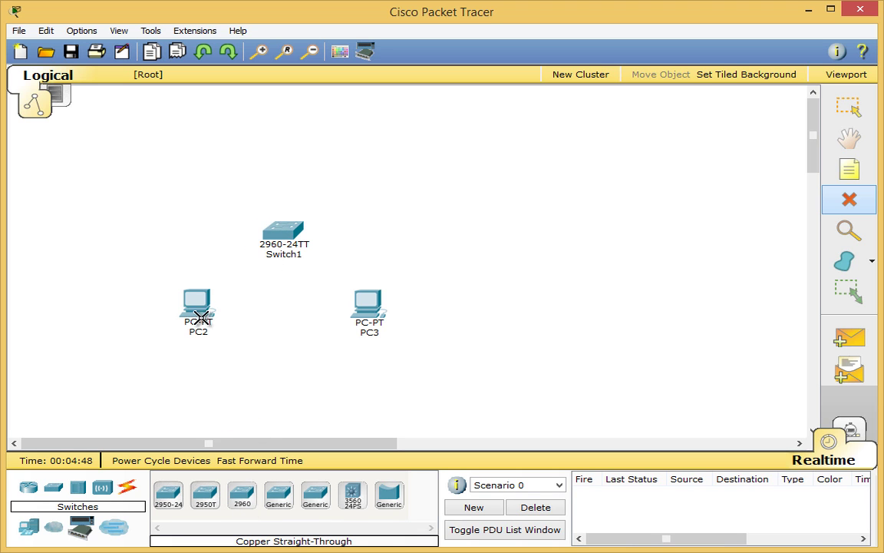
click(852, 204)
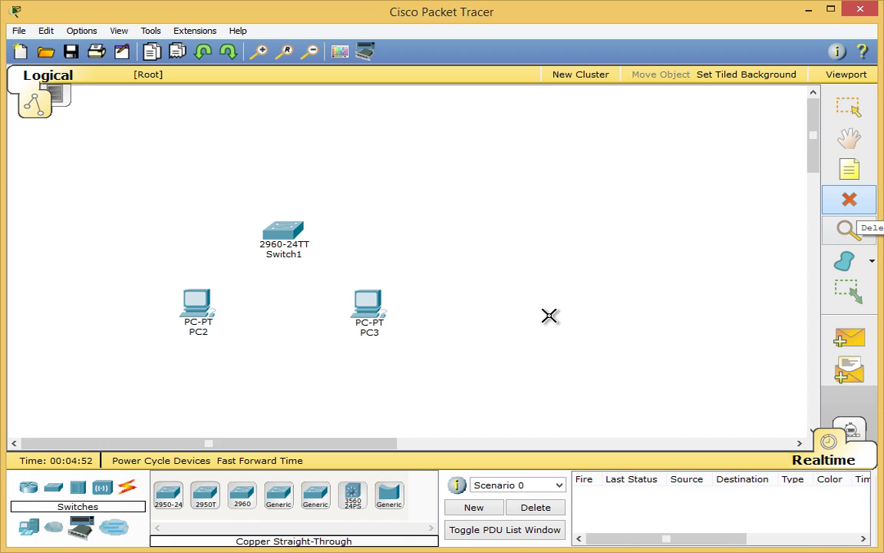
Step: Run a copper straight-through cable from PC2 FastEthernet0 to Switch1 FastEthernet0/1
click(128, 491)
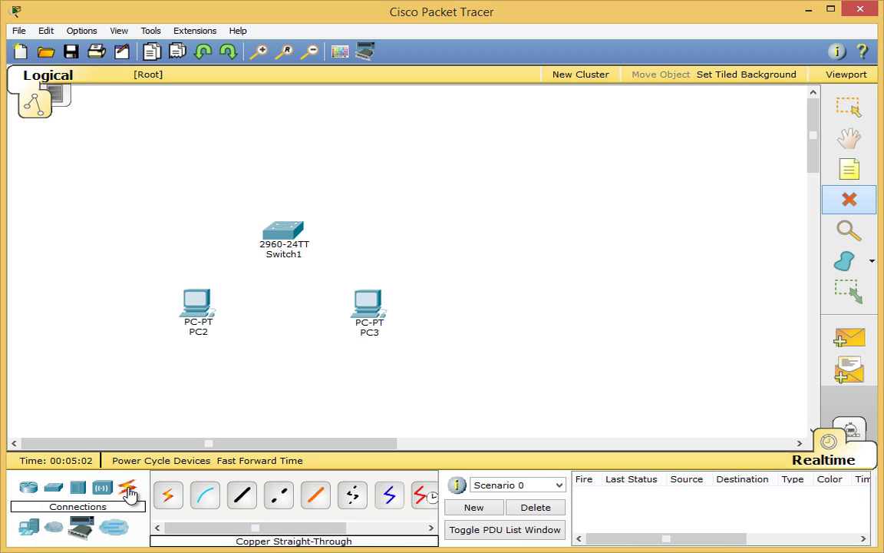
click(249, 497)
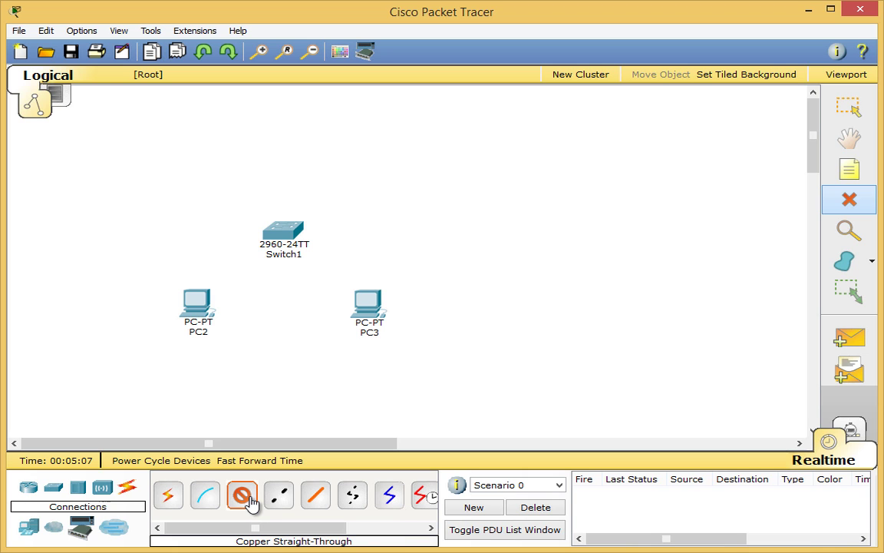
click(199, 301)
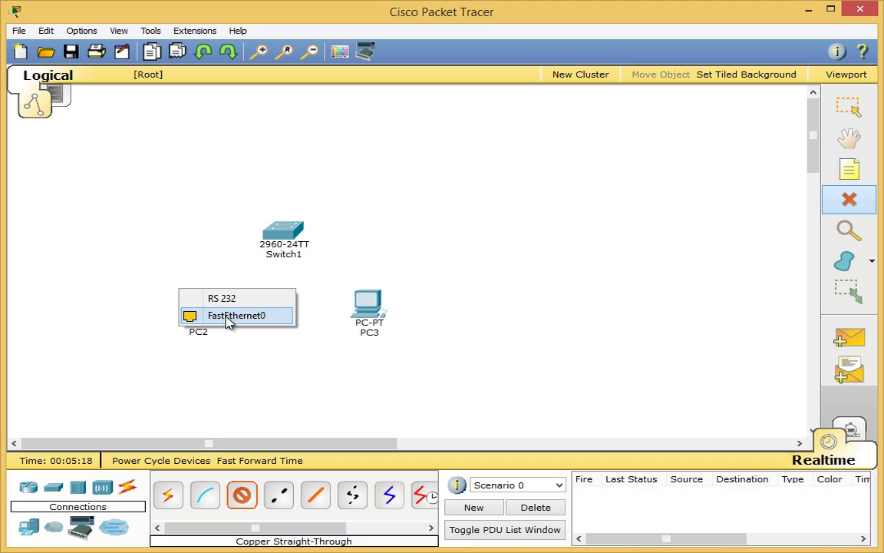
click(227, 321)
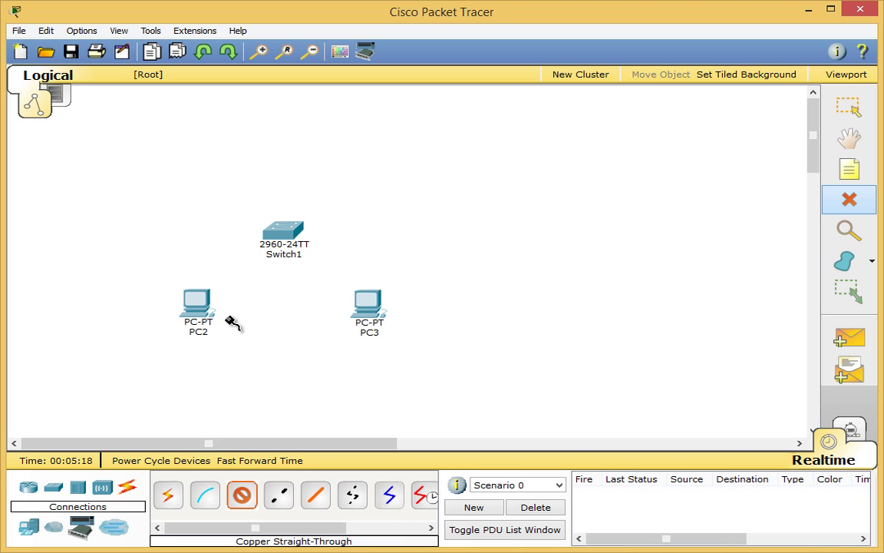
click(286, 232)
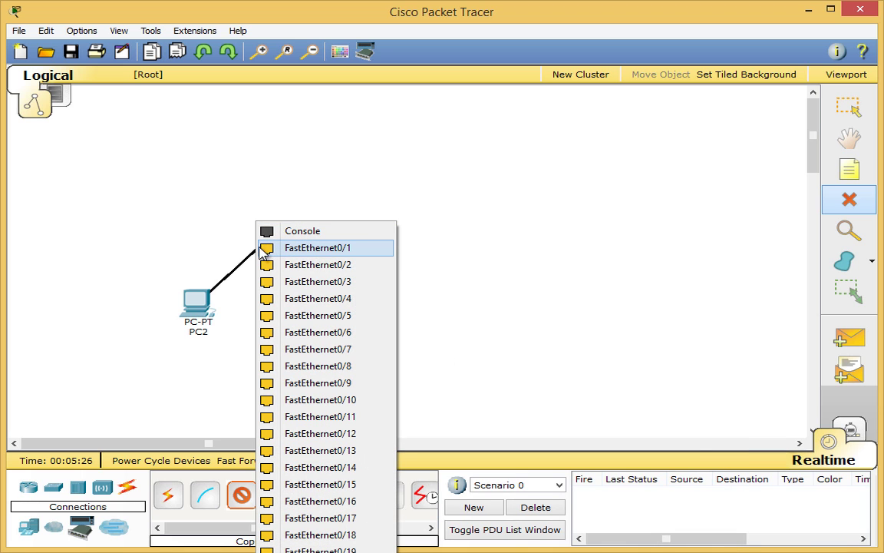
click(319, 249)
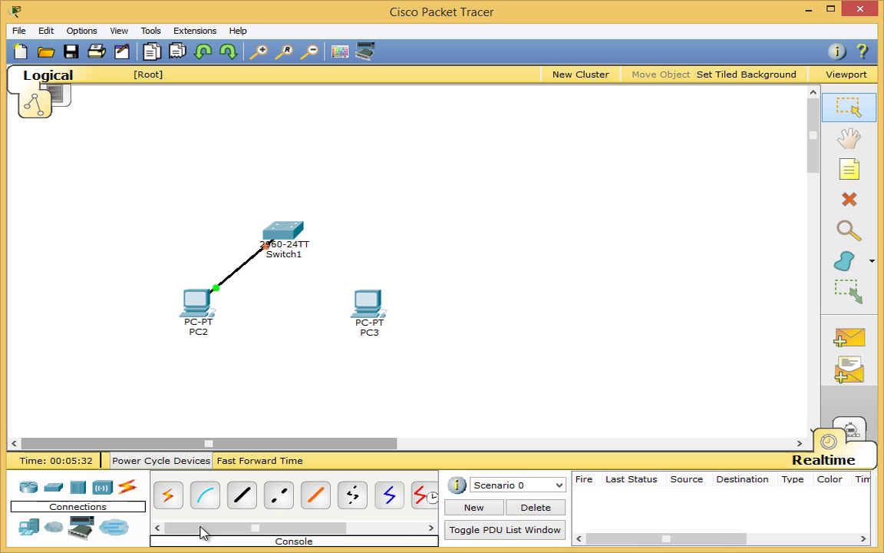
Step: Run a second copper straight-through cable from PC3 FastEthernet0 to Switch1 FastEthernet0/2
click(243, 497)
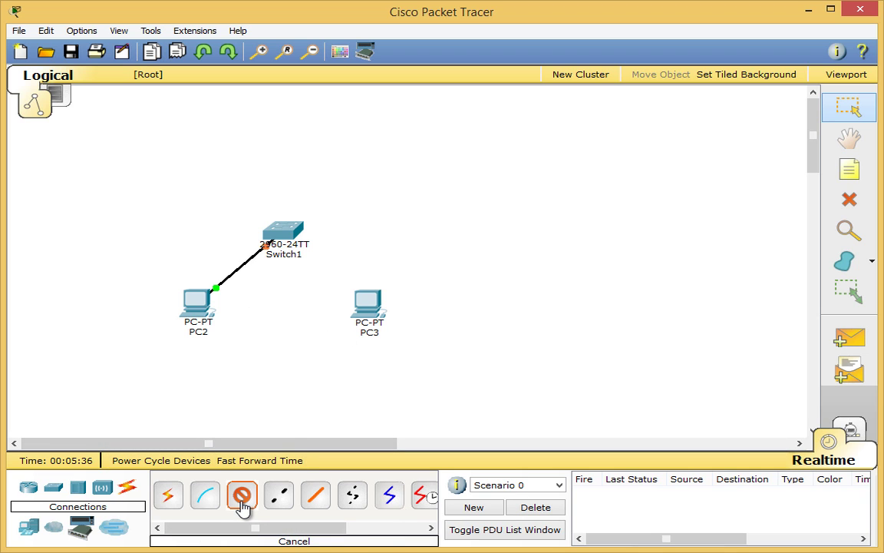
click(370, 307)
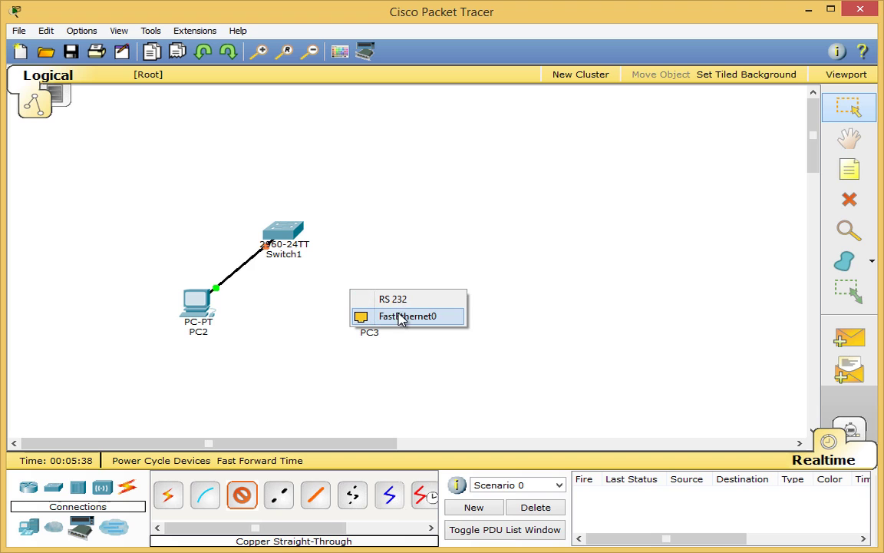
click(403, 316)
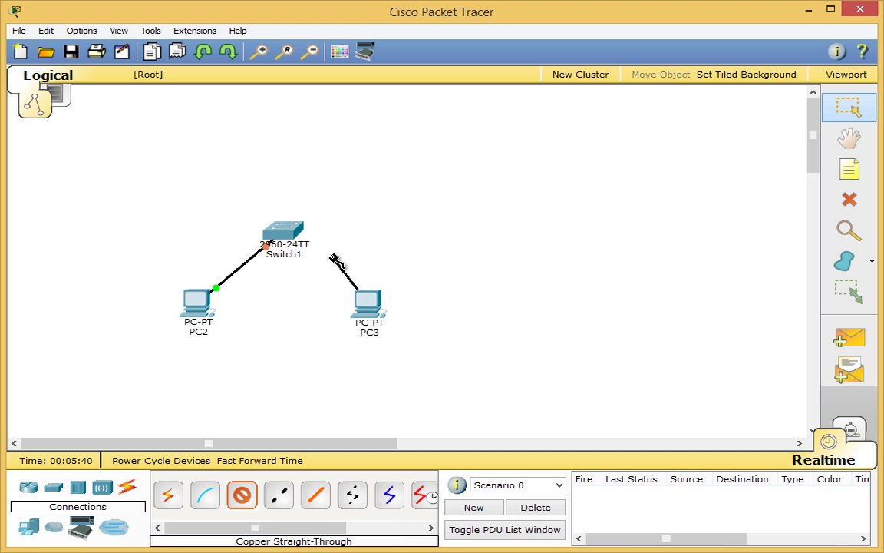
click(284, 229)
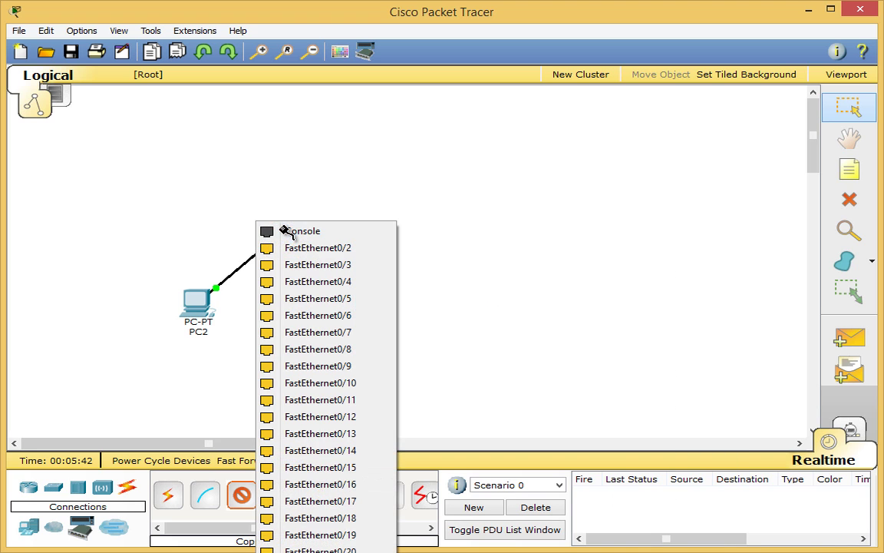
click(349, 249)
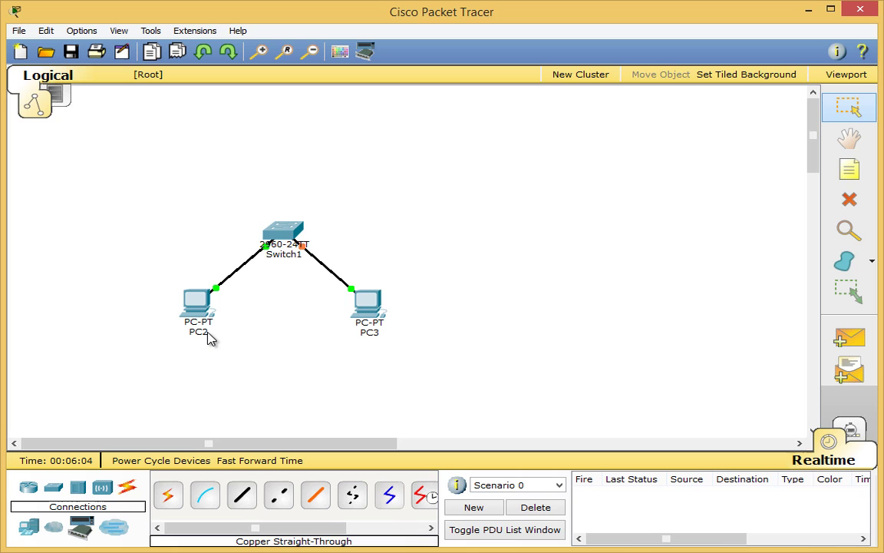
Step: Rename PC2's label to 192.168.1.101
mouse_move(206, 340)
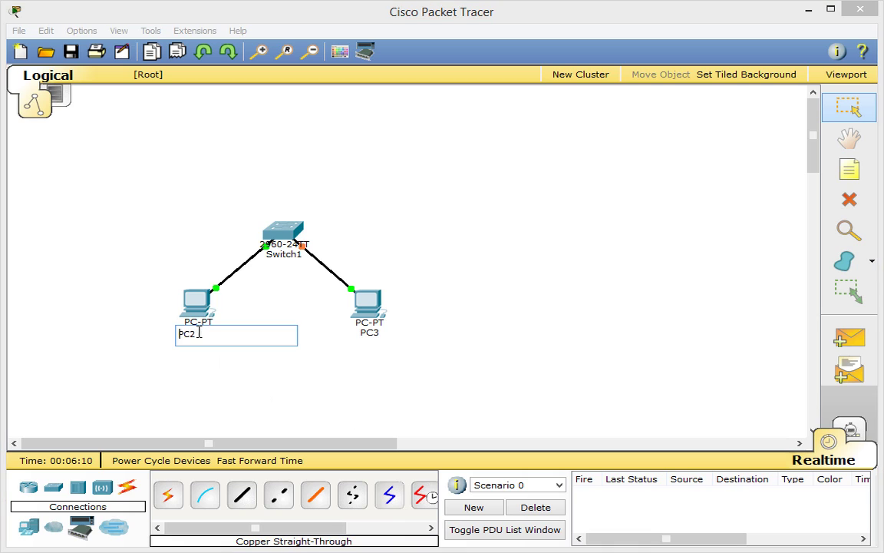
click(198, 333)
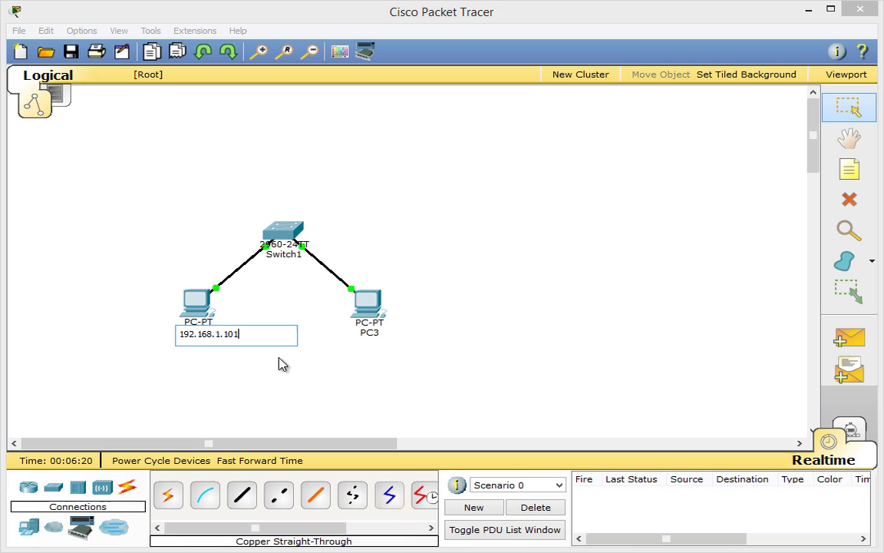
click(335, 361)
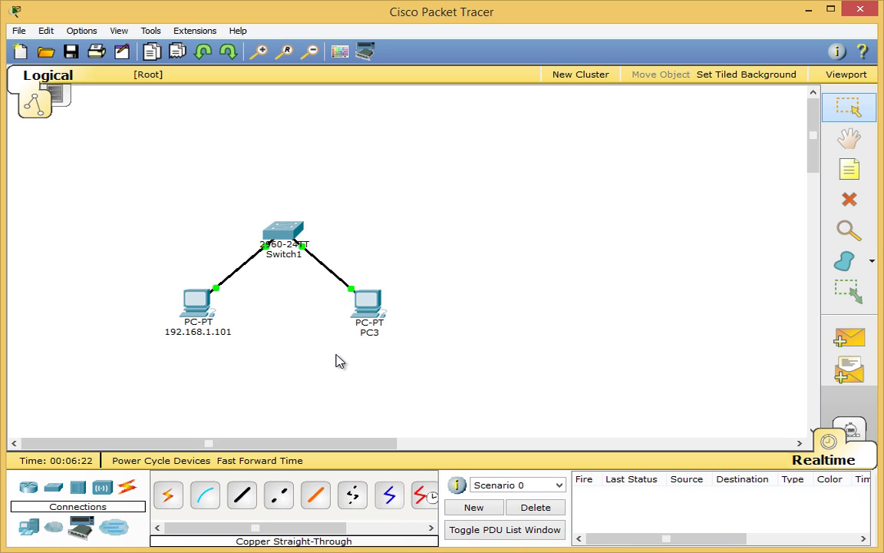
Step: Replace PC3's label with 192.168.1.102, removing the extra blank line
click(375, 333)
drag(391, 337, 301, 337)
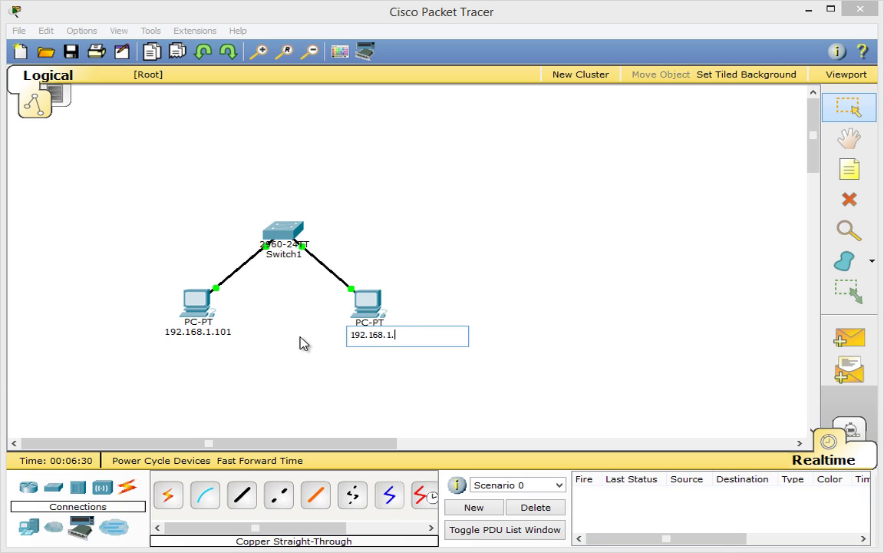
key(Return)
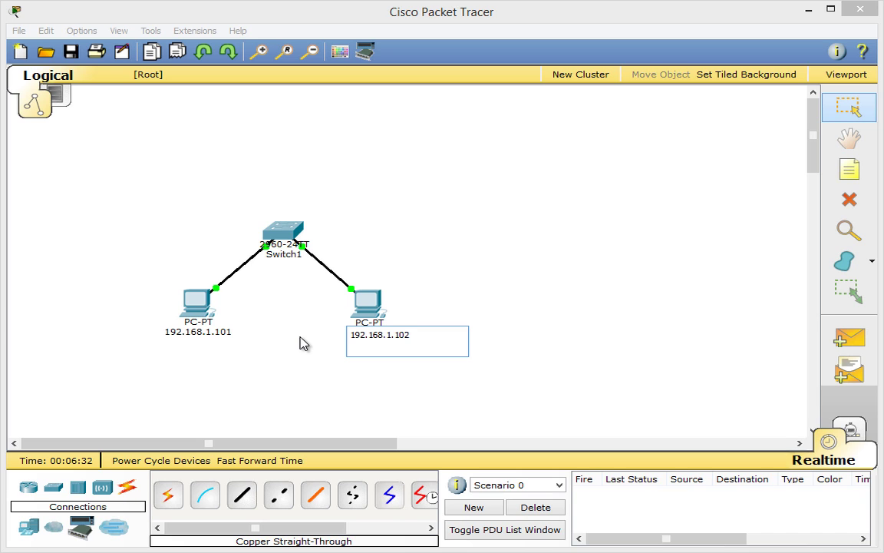
key(BackSpace)
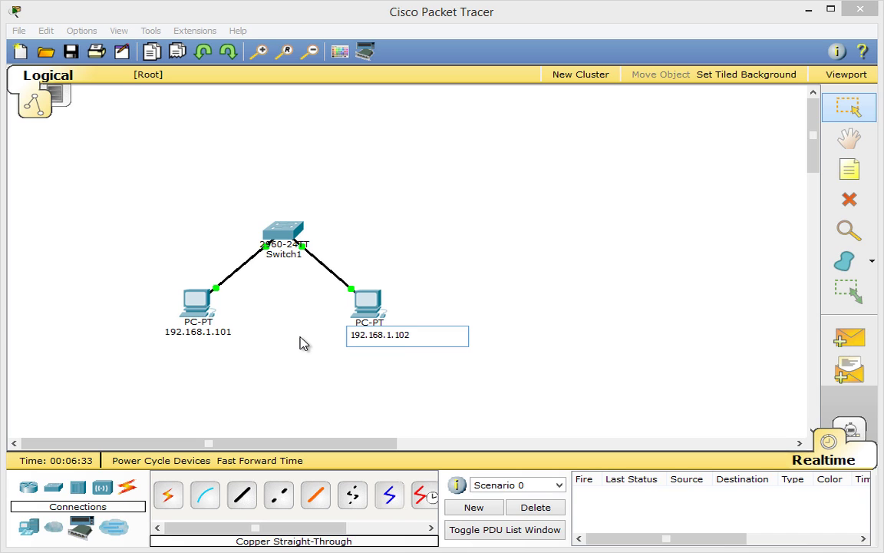
click(577, 208)
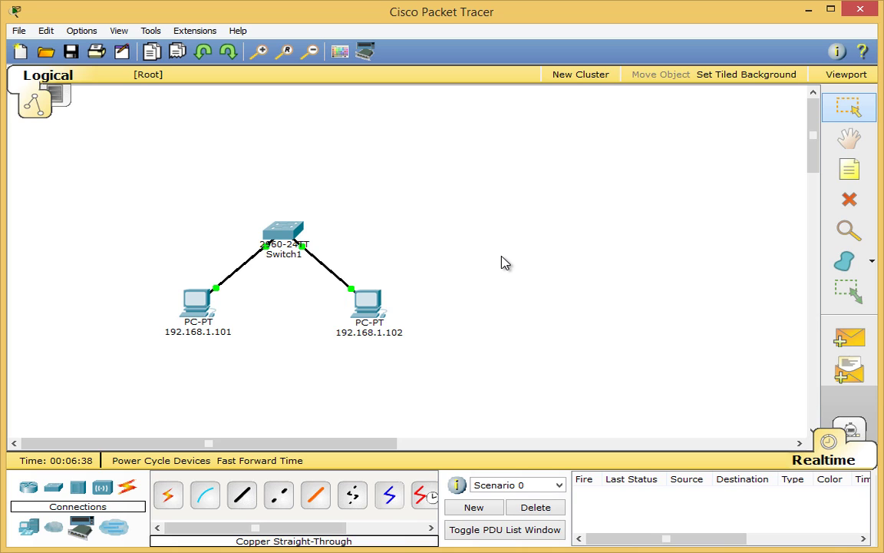
Step: Set FastEthernet0 on PC 192.168.1.101 to IP 192.168.1.101, mask 255.255.255.0
click(196, 310)
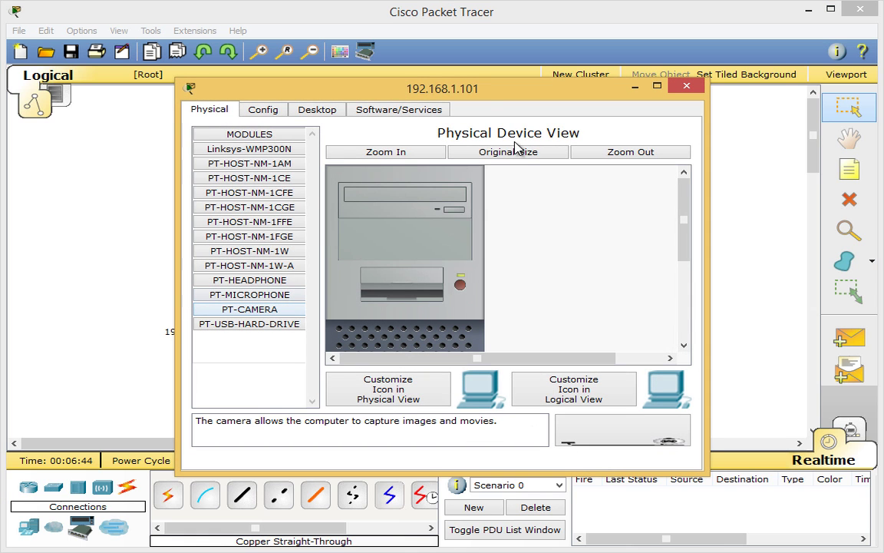
drag(474, 88, 466, 89)
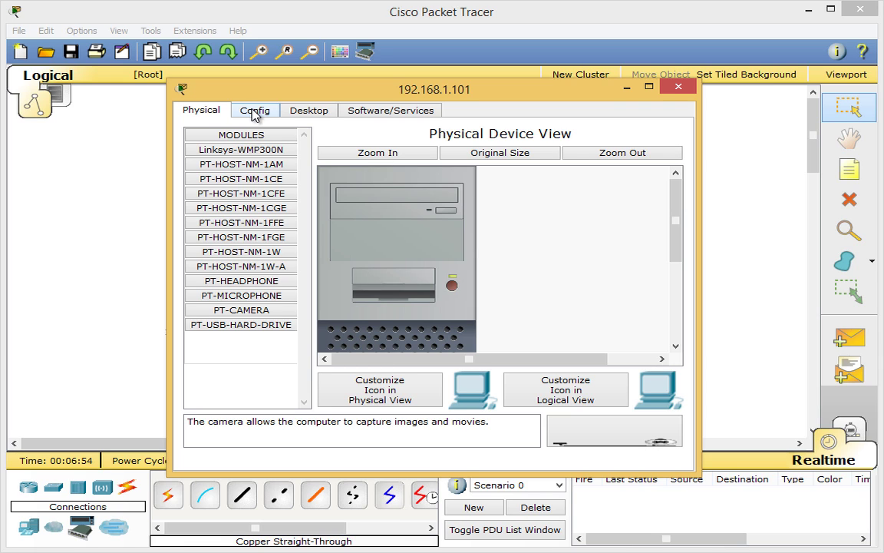
click(255, 112)
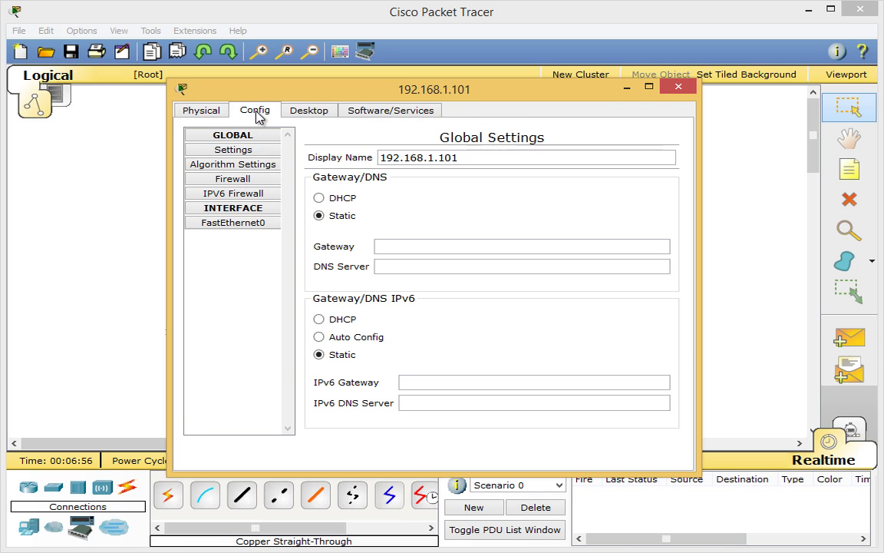
click(231, 224)
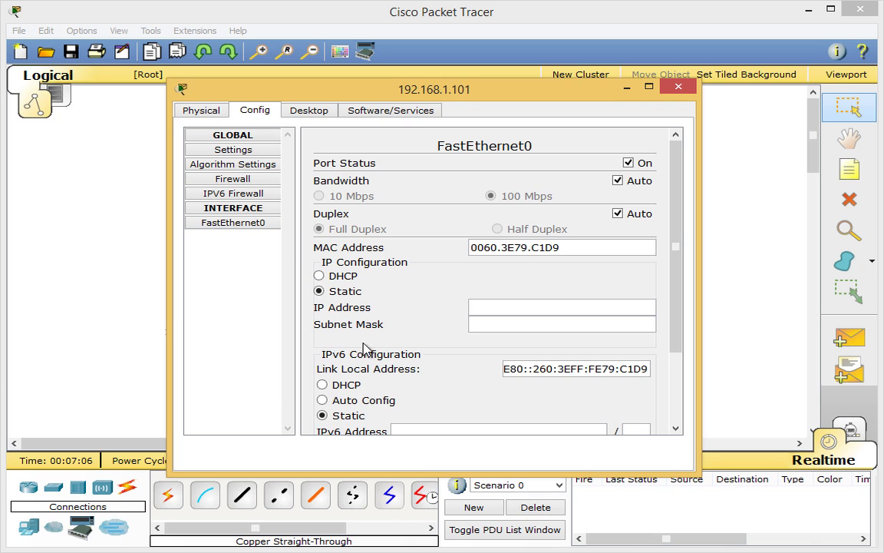
click(512, 307)
click(509, 324)
click(507, 309)
text(68.1.101)
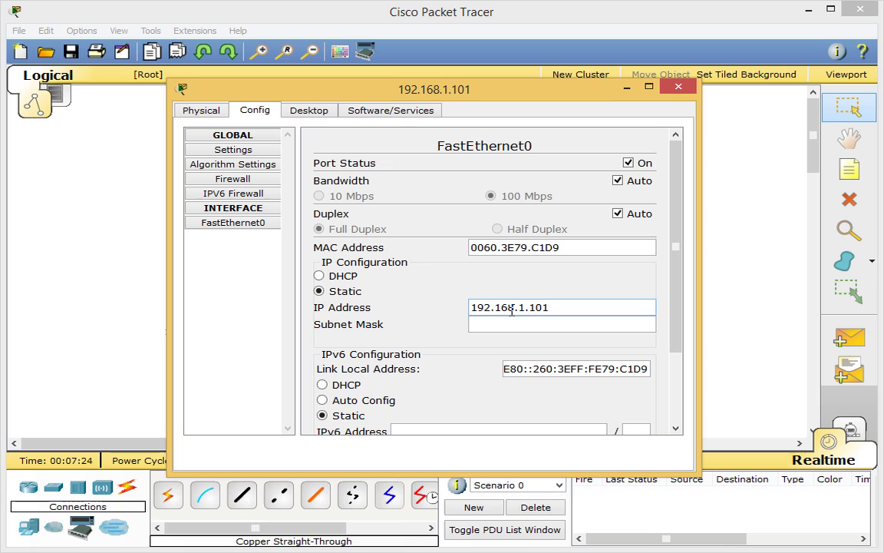
click(579, 320)
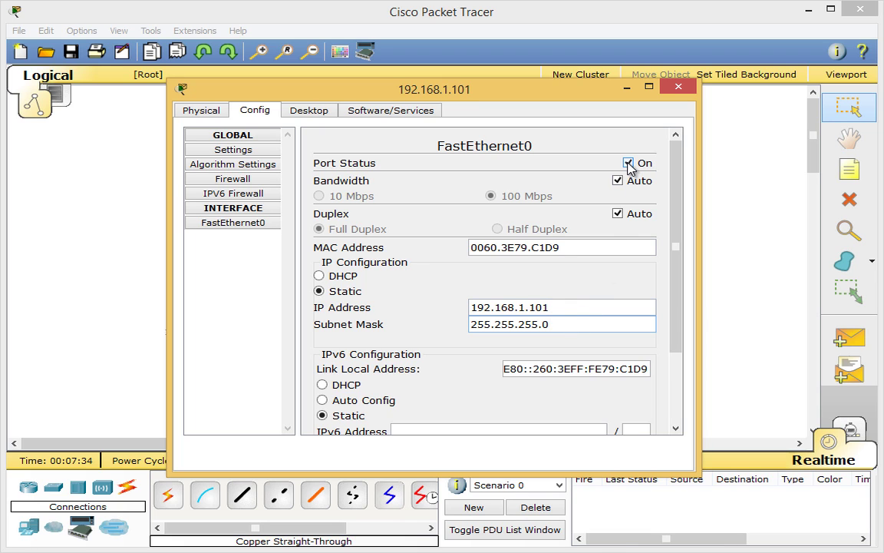
click(680, 88)
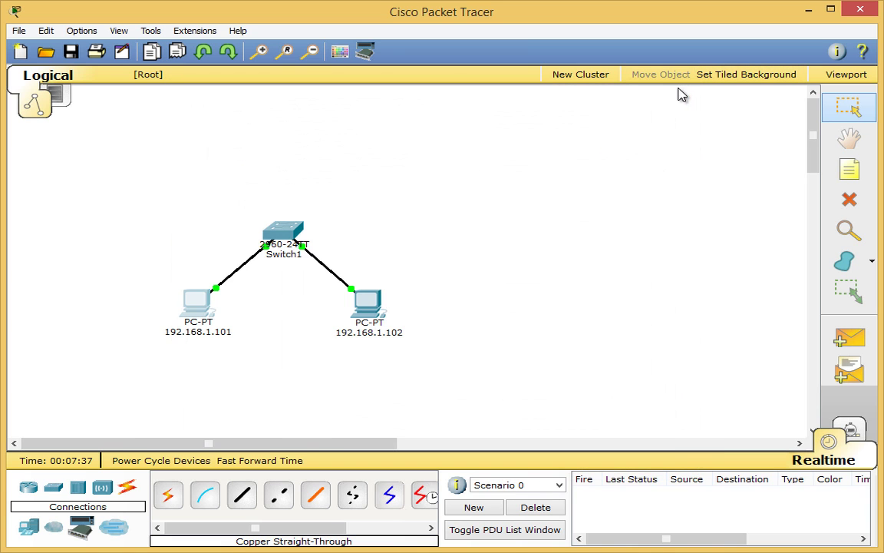
Step: Set FastEthernet0 on PC 192.168.1.102 to IP 192.168.1.102, mask 255.255.255.0
click(369, 310)
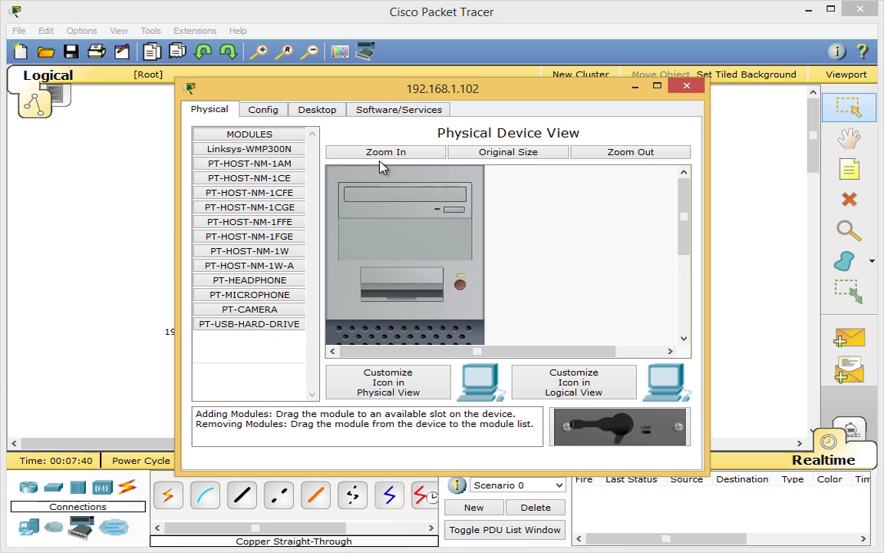
click(246, 107)
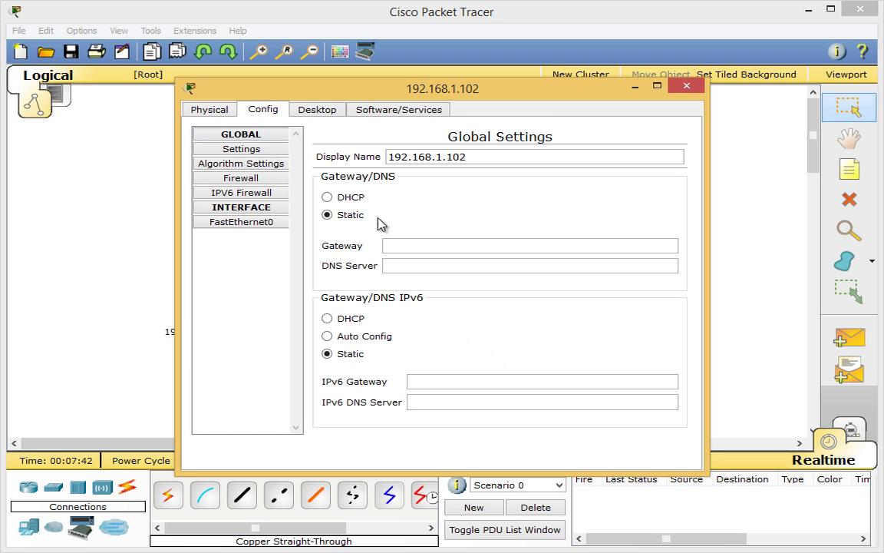
click(243, 222)
click(526, 309)
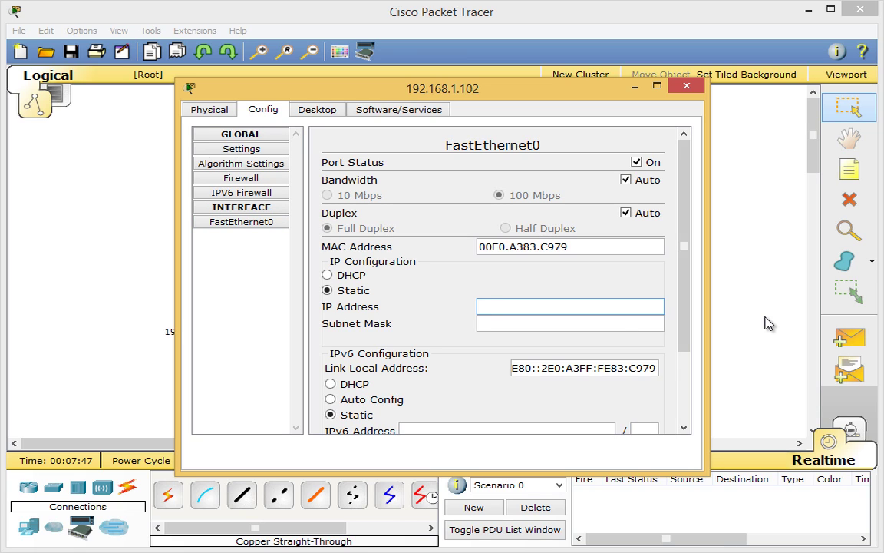
text(192.168.1.102)
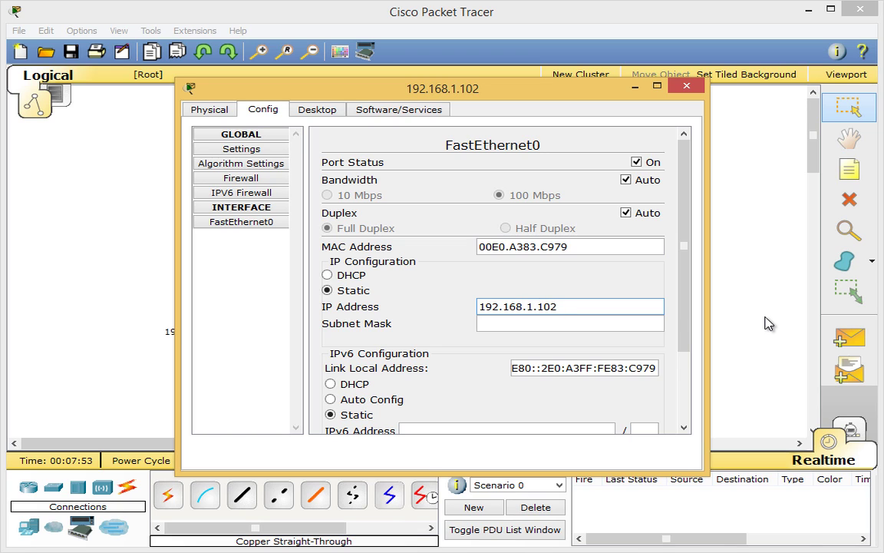
key(Tab)
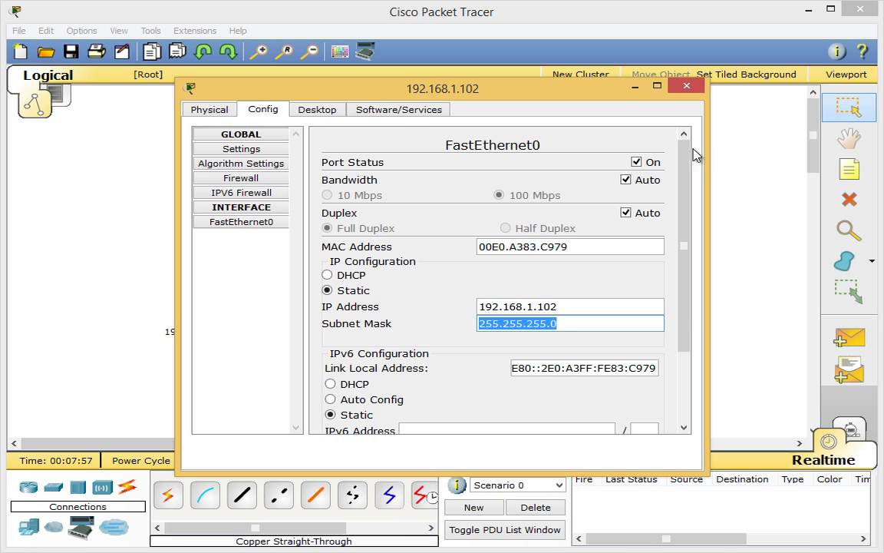
click(691, 90)
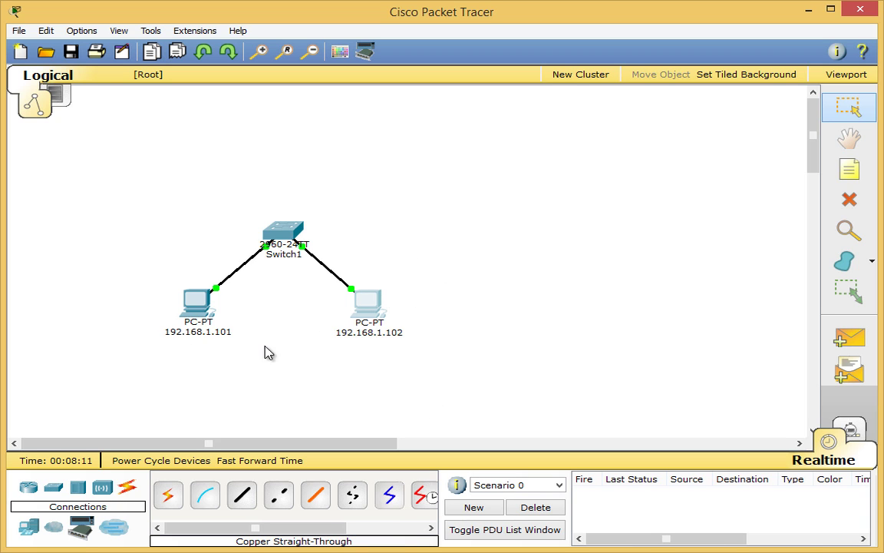
Step: Run 'ping 192.168.1.102' from the Command Prompt of PC 192.168.1.101
click(203, 303)
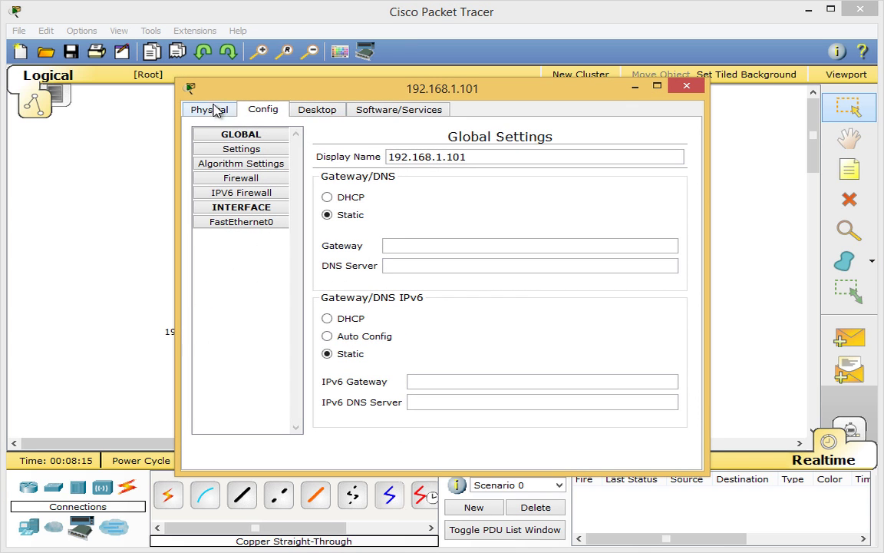
click(327, 113)
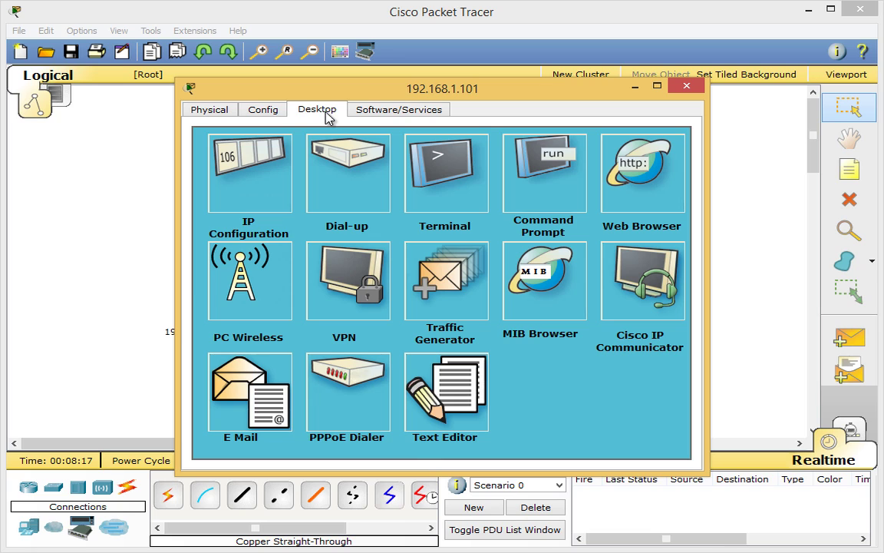
click(538, 166)
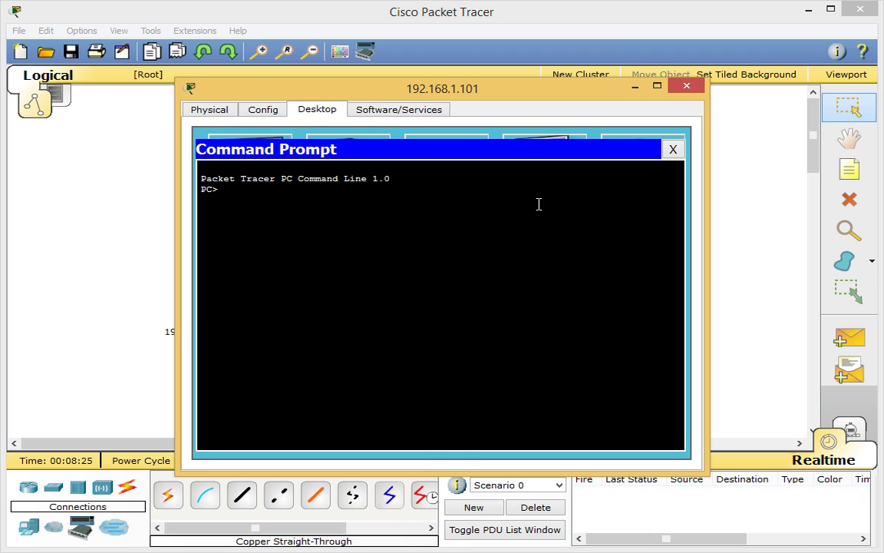
text(ping 192.168.1.102)
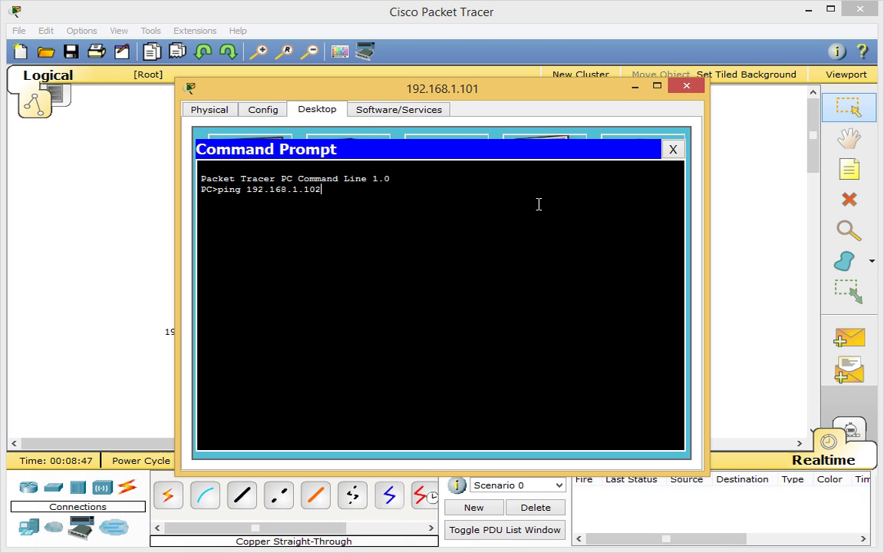
key(Return)
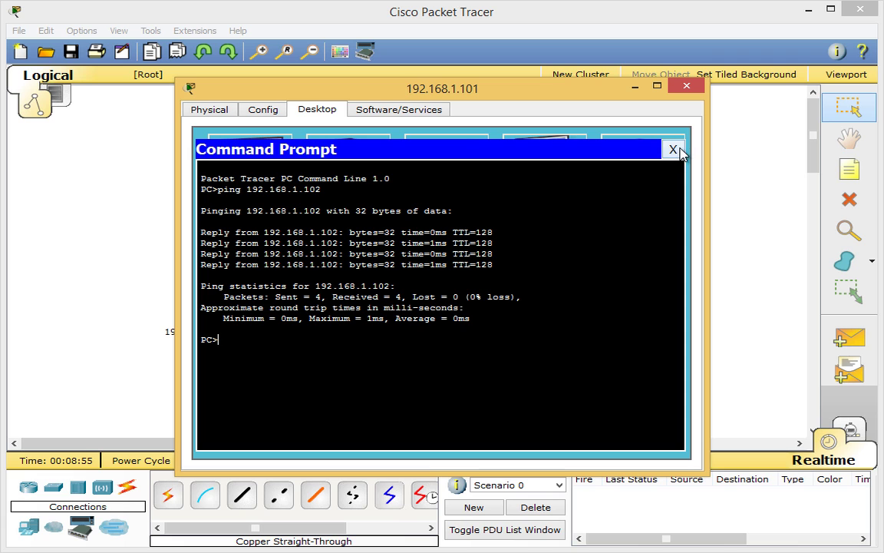
Step: Run 'ping 192.168.1.101' from the Command Prompt of PC 192.168.1.102
click(687, 86)
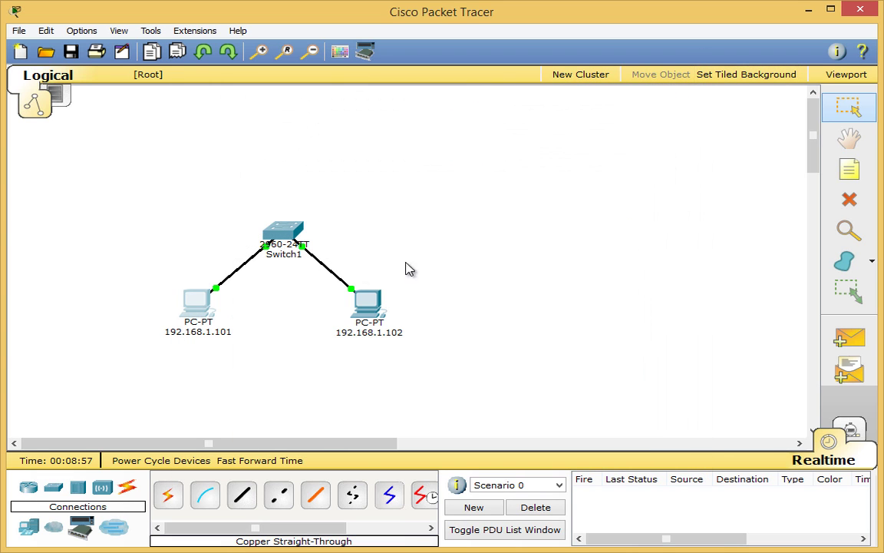
click(372, 303)
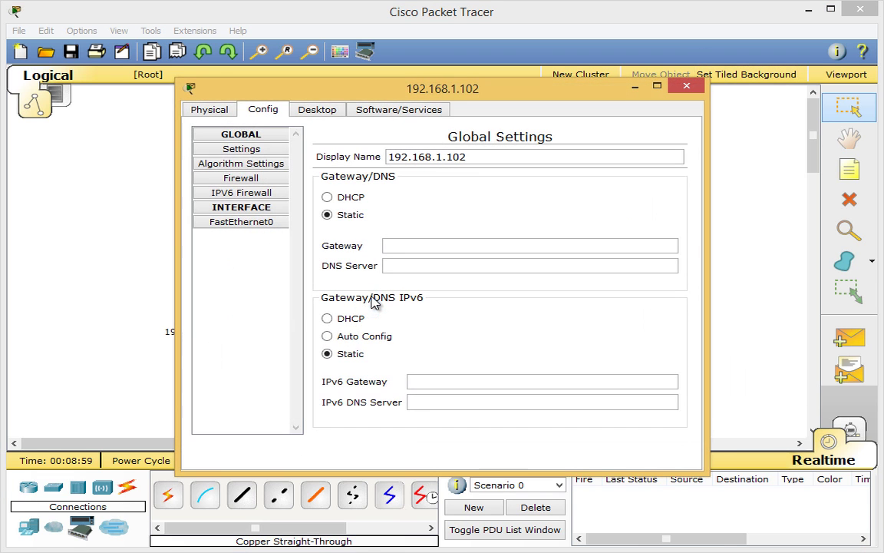
click(318, 110)
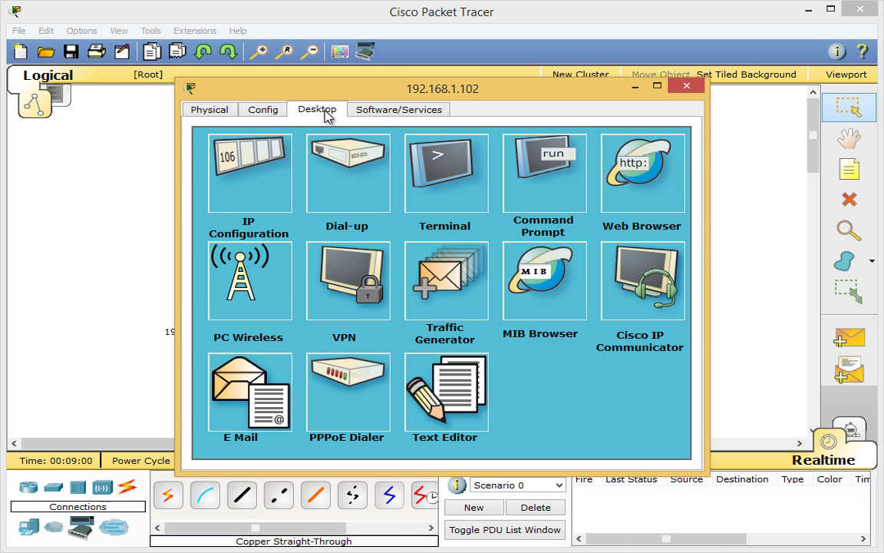
click(557, 191)
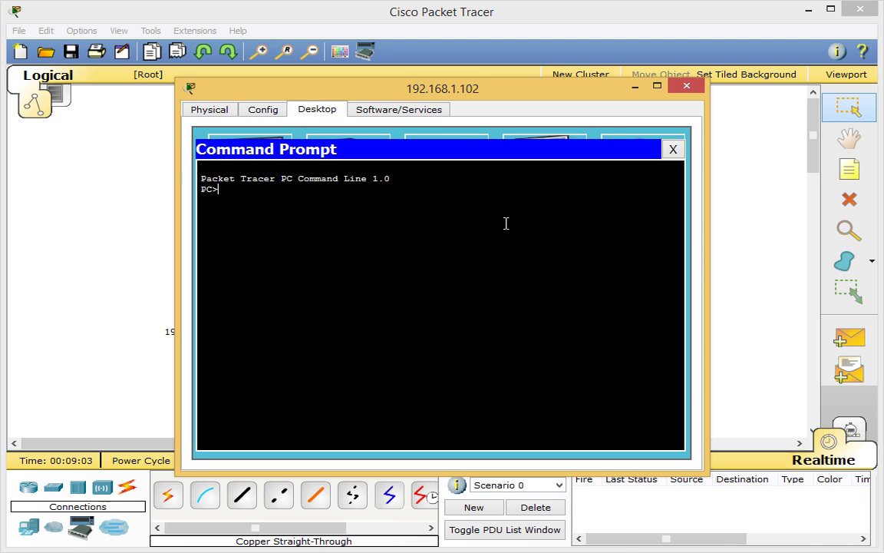
text(ping 192.168.1.101)
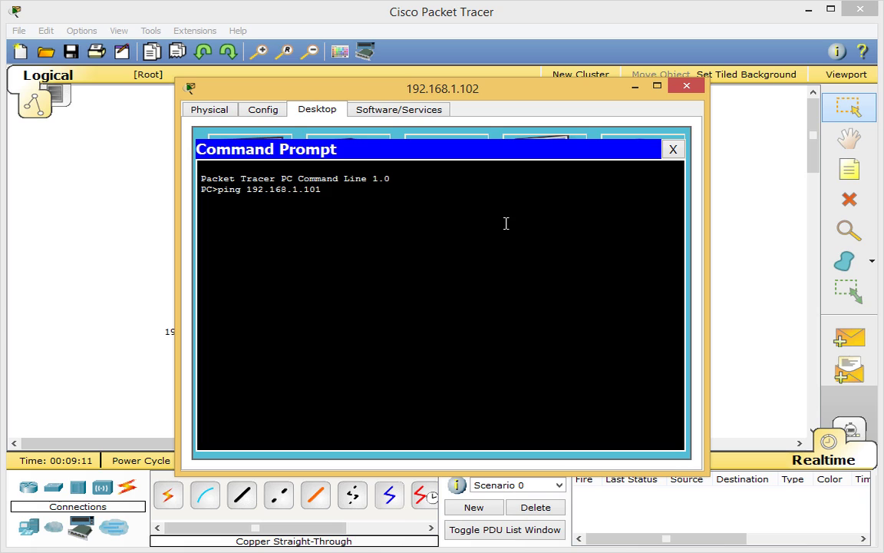
key(Return)
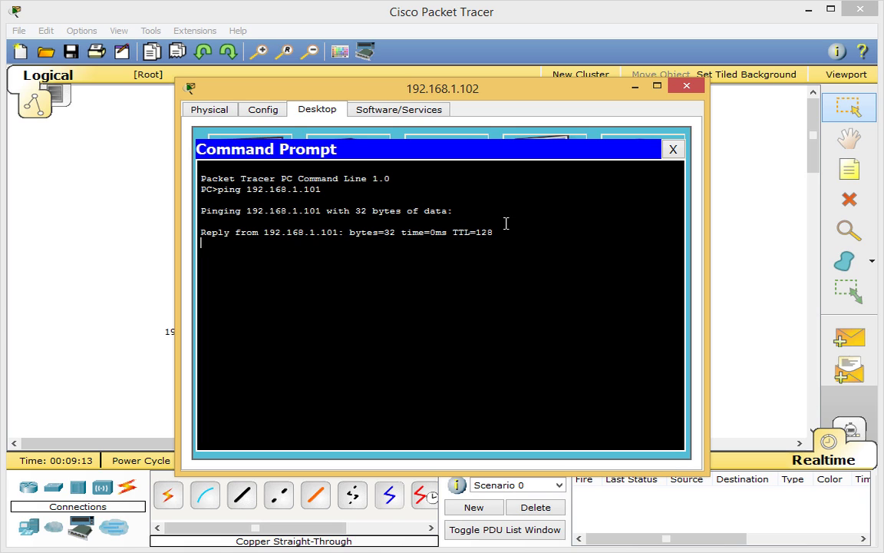